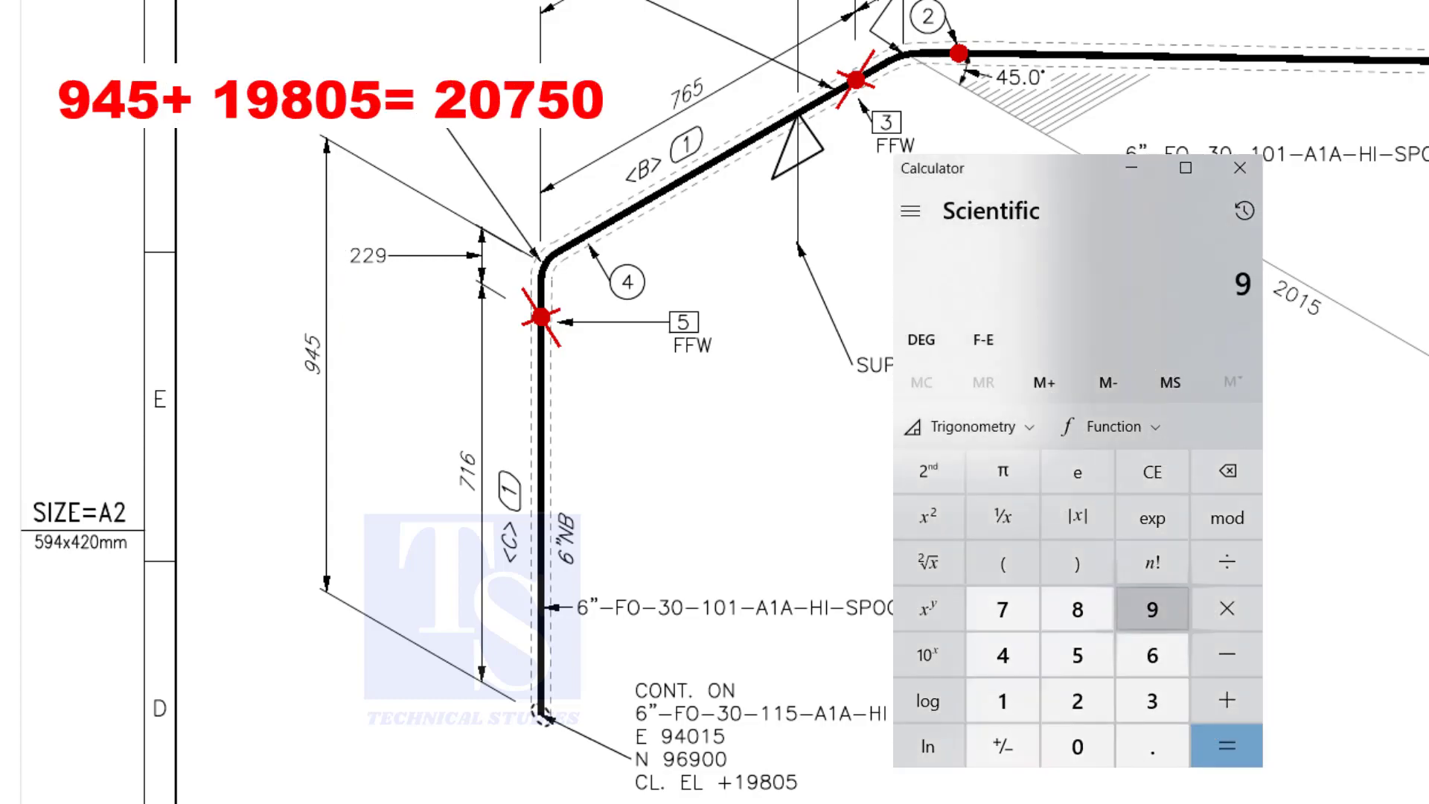
Compute 945 + 19805 = 20,750 to confirm the pipe connection elevation
left_click(1004, 656)
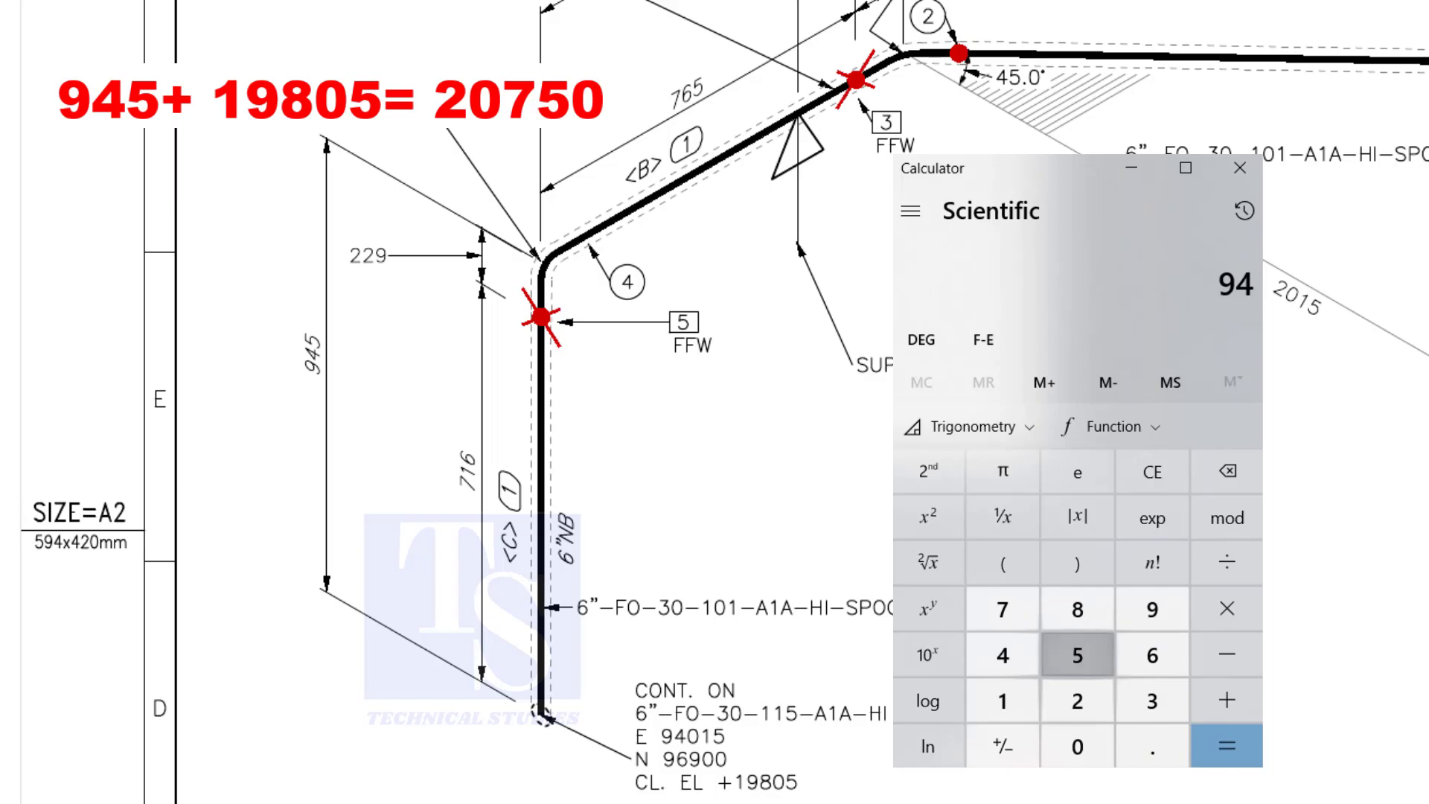
left_click(1077, 656)
left_click(1226, 700)
left_click(1003, 701)
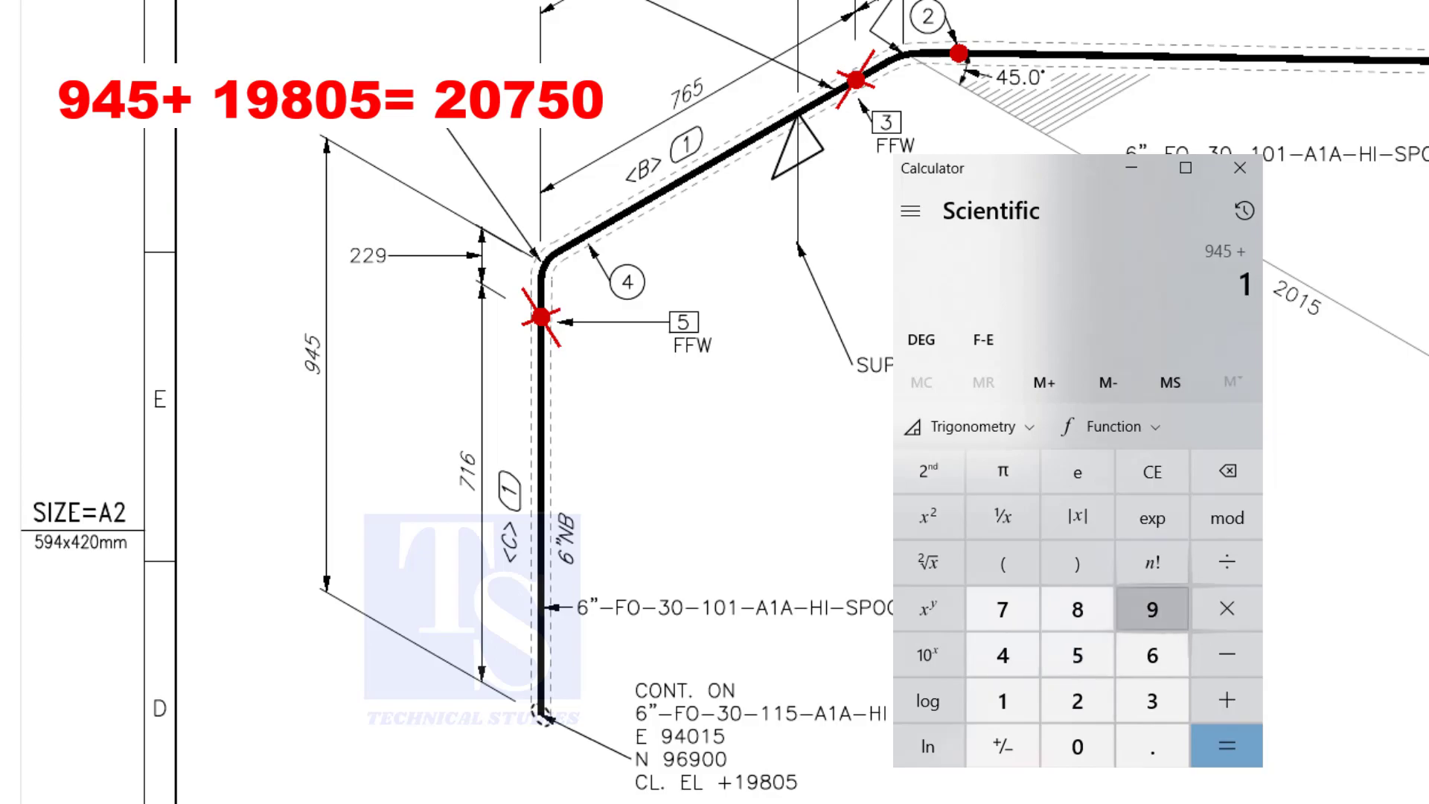
left_click(1153, 609)
left_click(1077, 609)
left_click(1078, 747)
left_click(1078, 654)
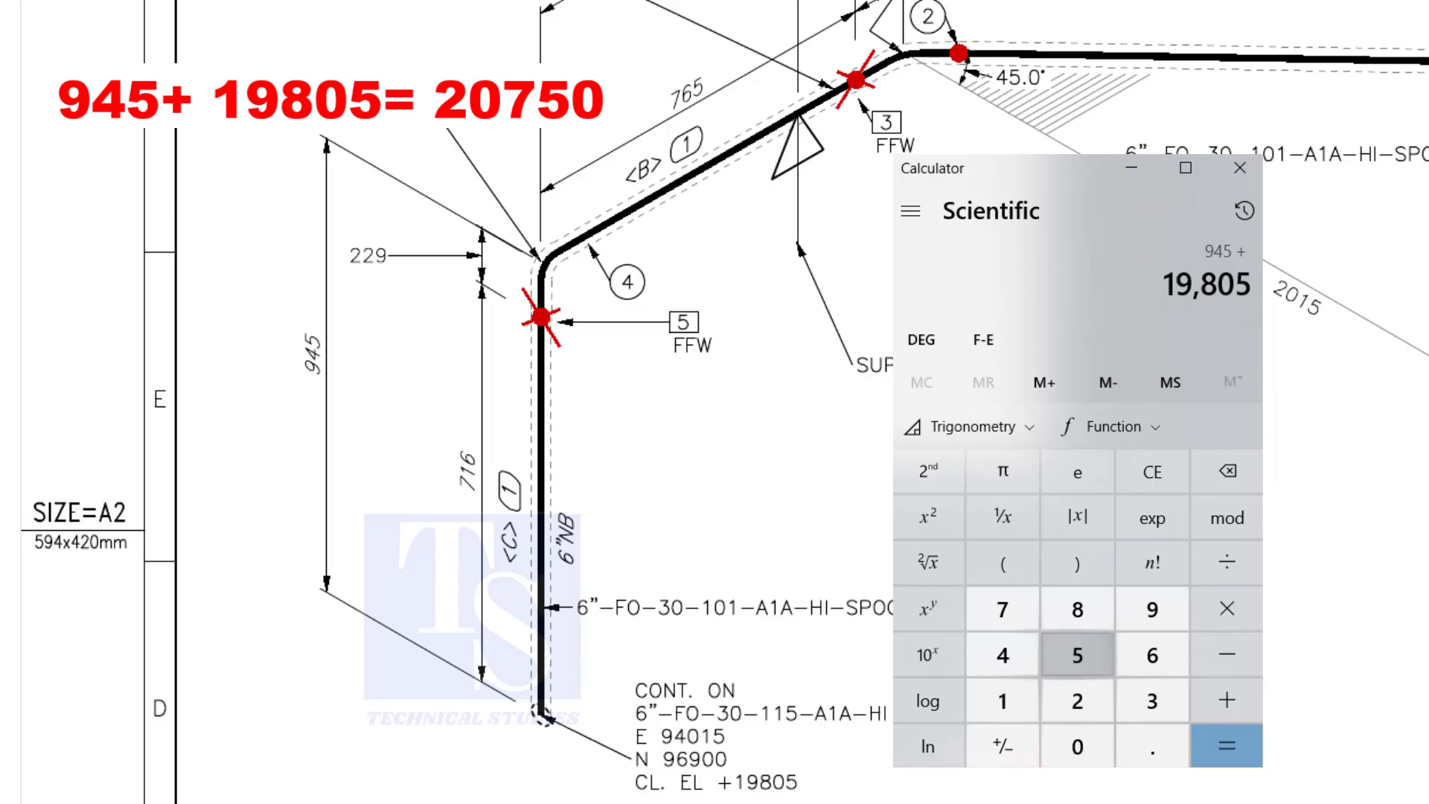
left_click(1226, 745)
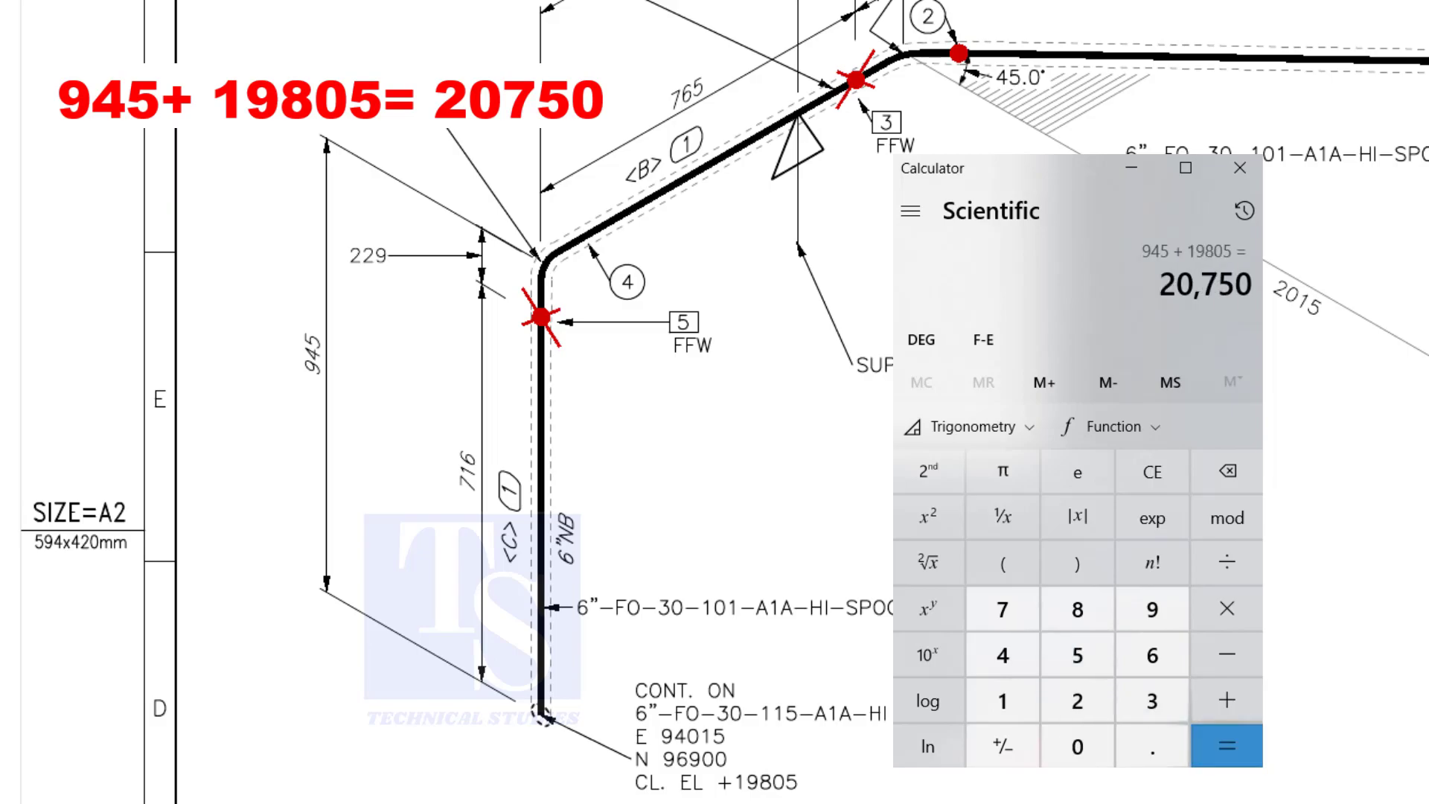